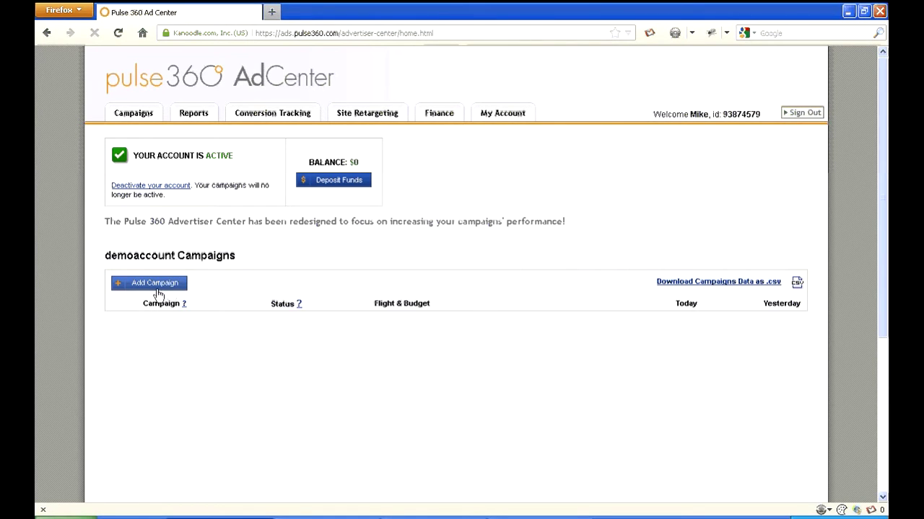
Create 'Demo Campaign' starting 10/26/2012 with an Unlimited budget and save it
left_click(154, 289)
type("Demo Campaign")
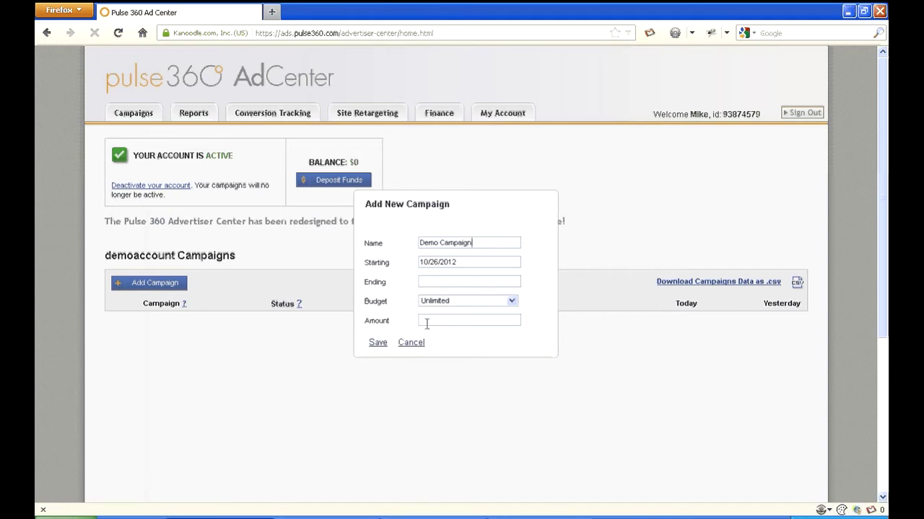
left_click(474, 308)
left_click(474, 306)
left_click(376, 343)
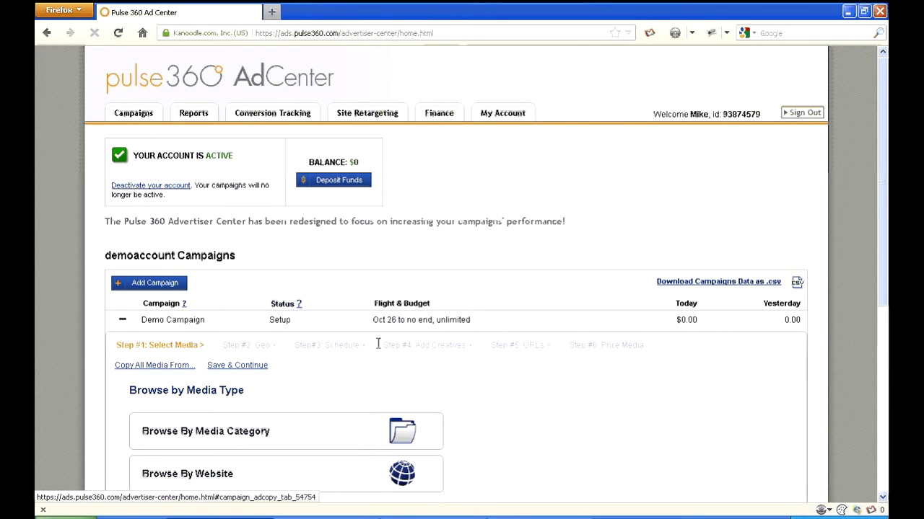
Add the Arts & Entertainment (General) and Careers (General) text media, then save and continue
scroll(378, 347, "down", 6)
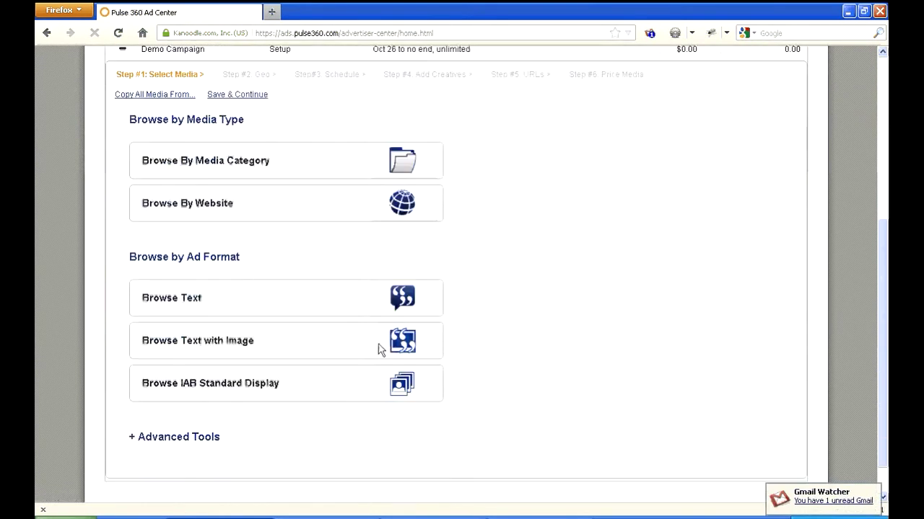
scroll(377, 349, "down", 1)
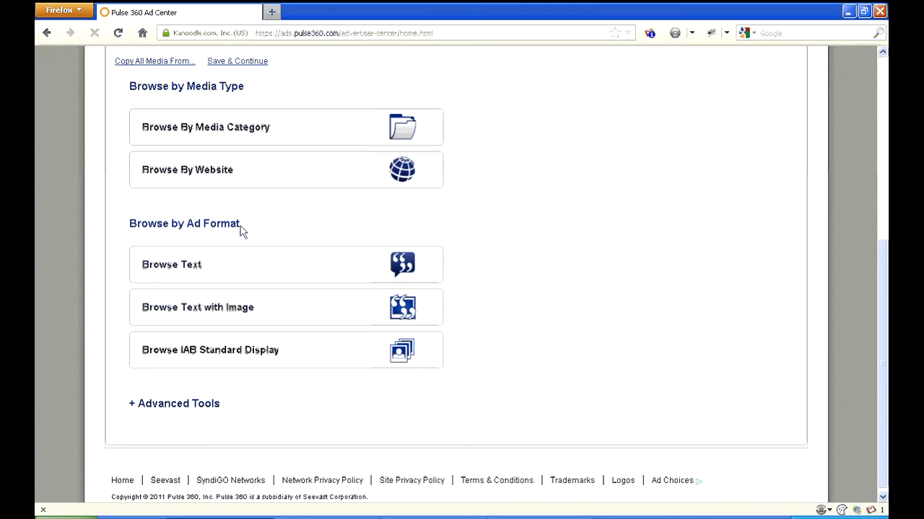
left_click(182, 266)
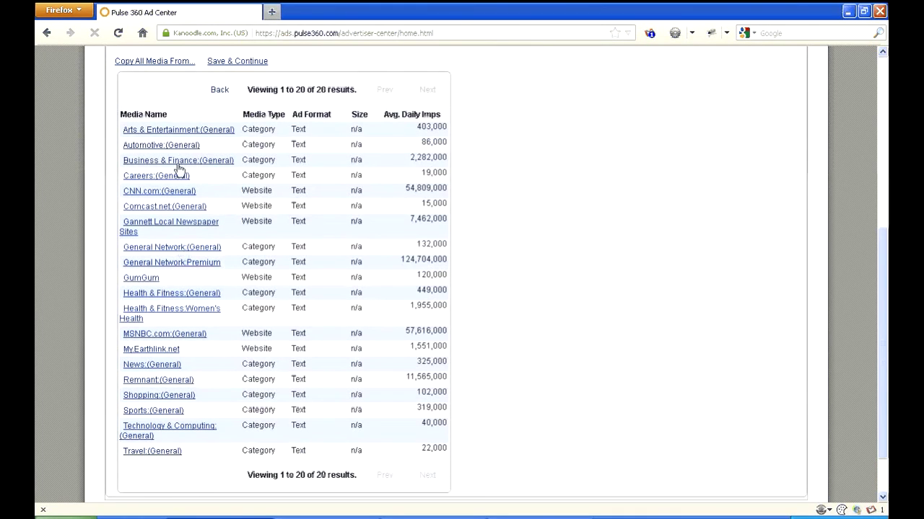
left_click(178, 130)
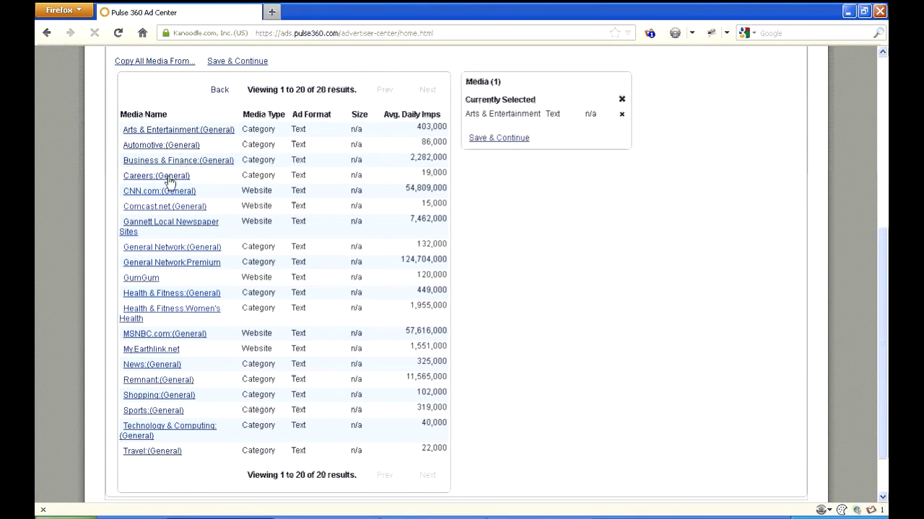
left_click(168, 178)
left_click(477, 156)
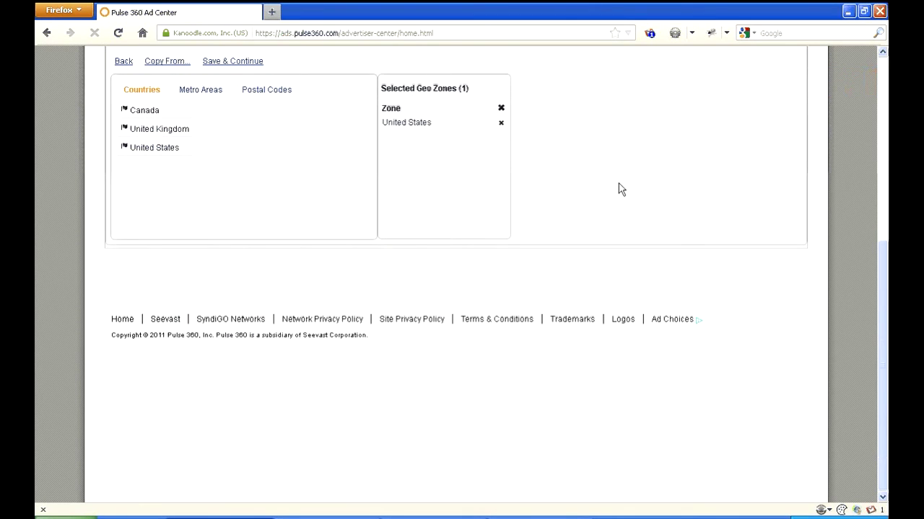
Check the Metro Areas and Postal Codes options, then keep United States as the only zone and continue
scroll(618, 189, "up", 2)
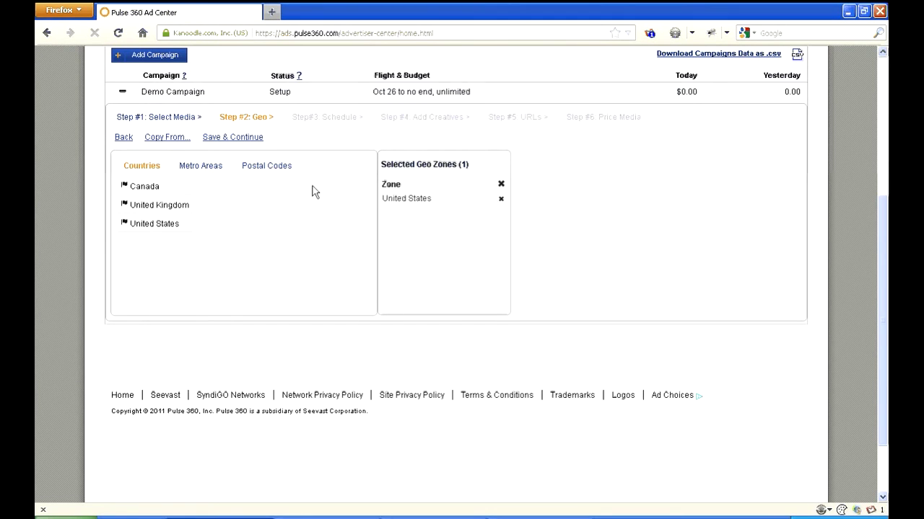
left_click(204, 168)
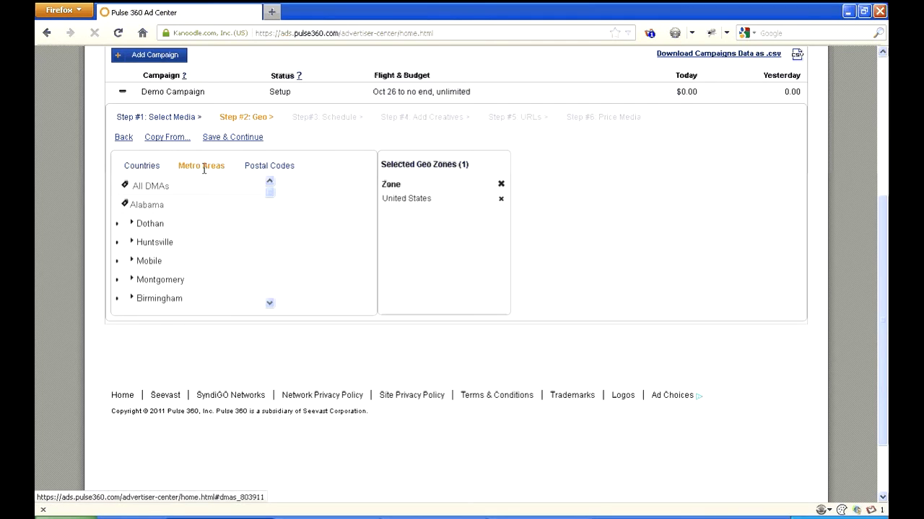
left_click(280, 170)
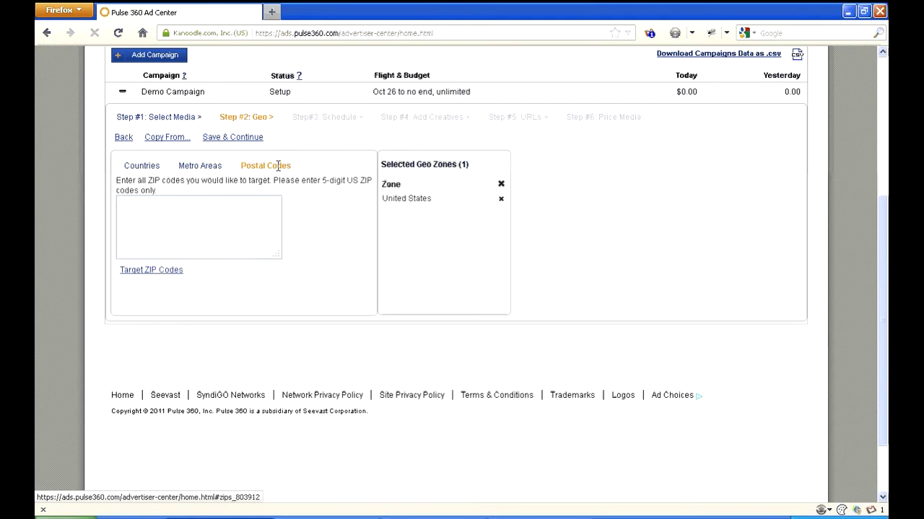
left_click(144, 168)
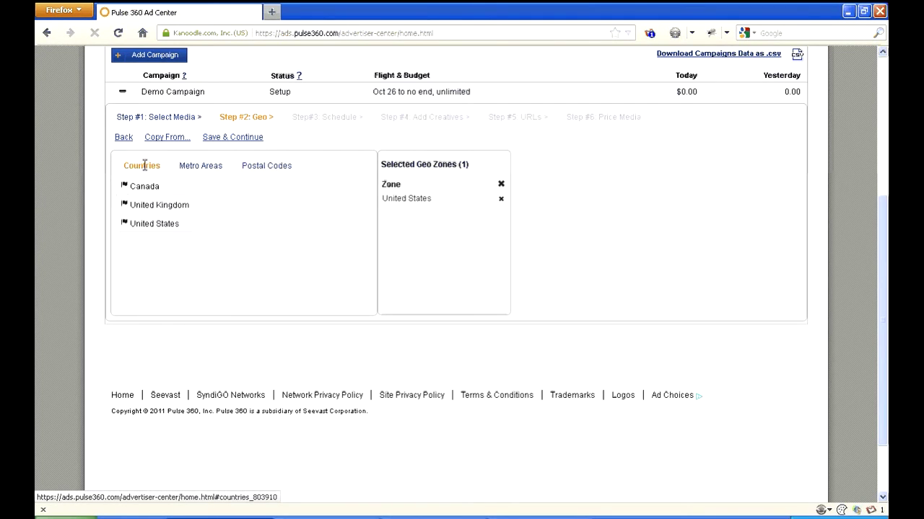
left_click(241, 139)
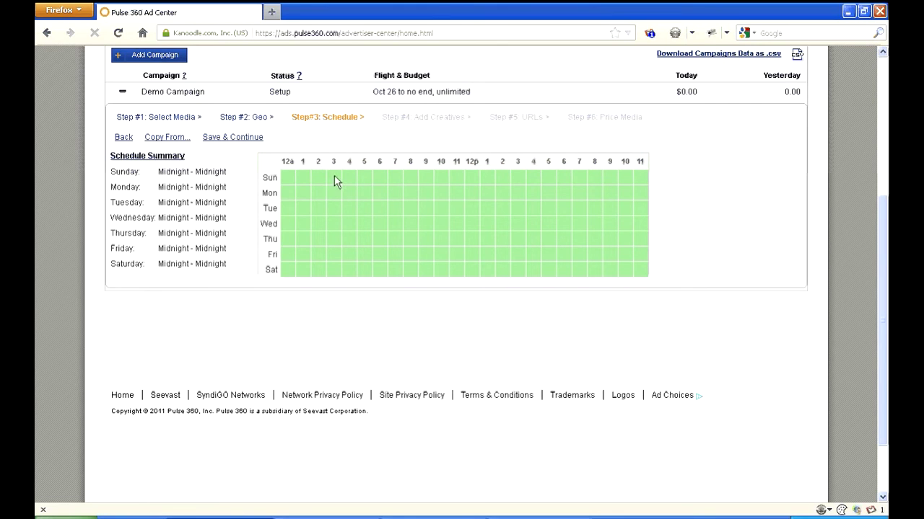
Reset the schedule to all hours, Midnight - Midnight every day, and save it
mouse_move(336, 186)
left_mouse_down()
mouse_move(336, 280)
mouse_move(589, 272)
left_mouse_up()
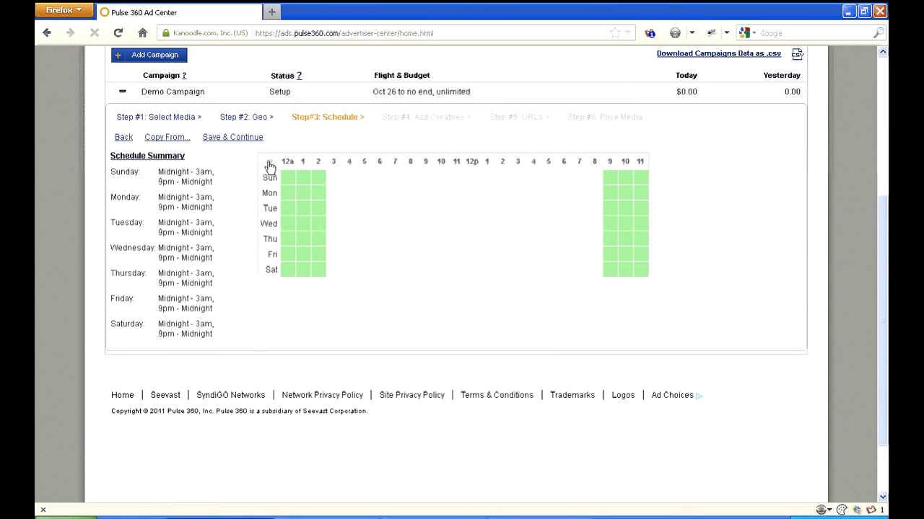
left_click(269, 166)
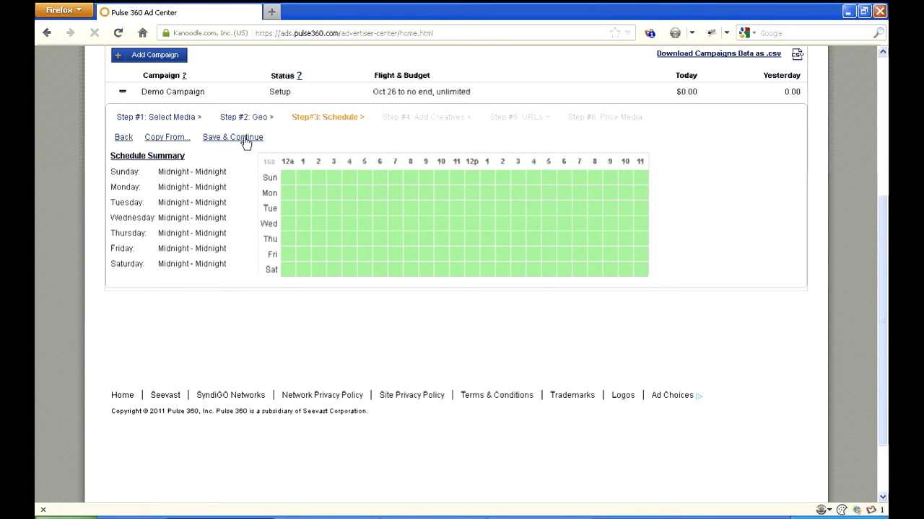
left_click(245, 137)
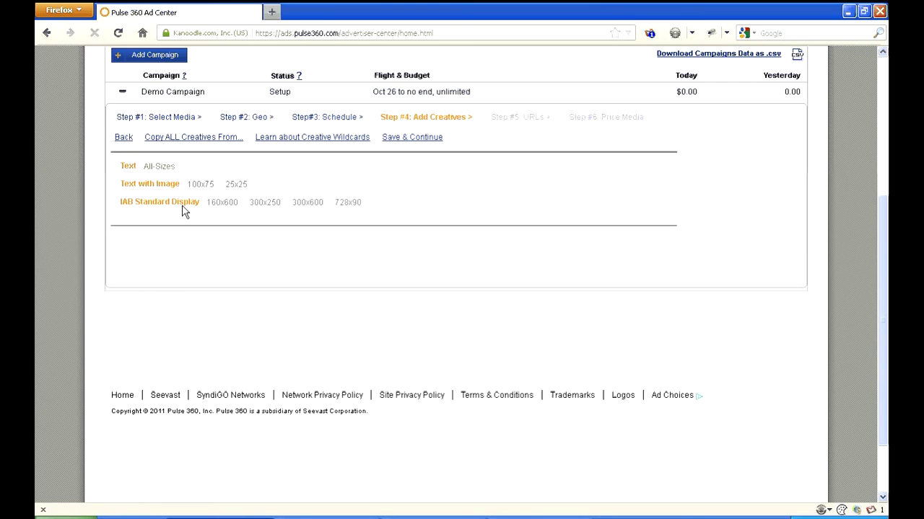
Add an all-sizes text creative titled 'Ad title', described 'Ad description', with click label 'Explore now...'
left_click(159, 168)
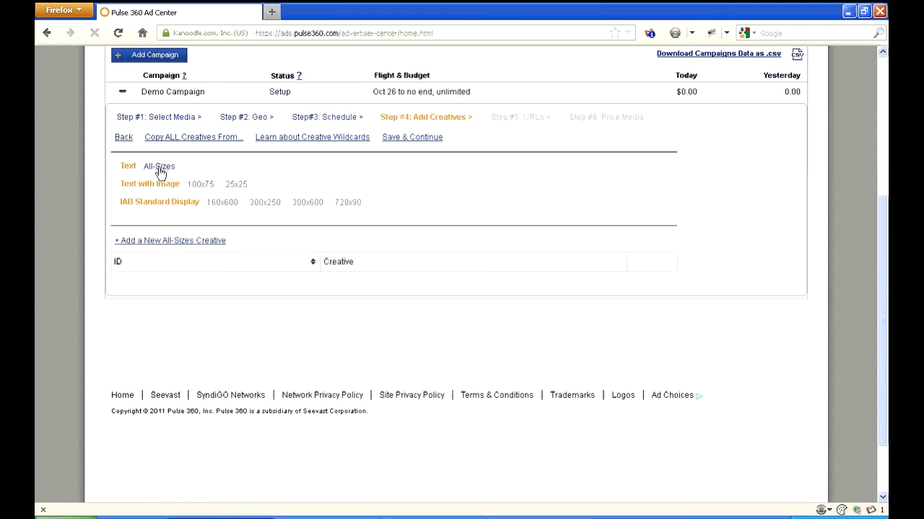
left_click(183, 243)
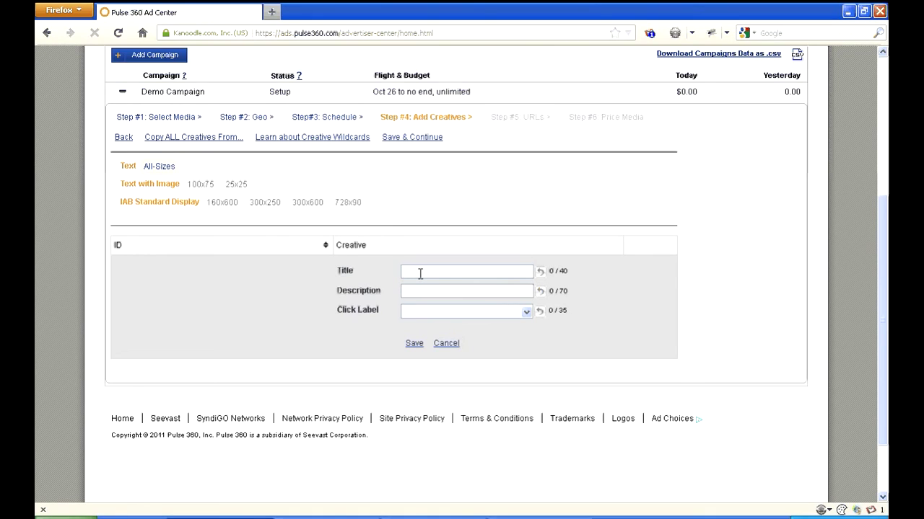
type("Ad title")
type("Ad description")
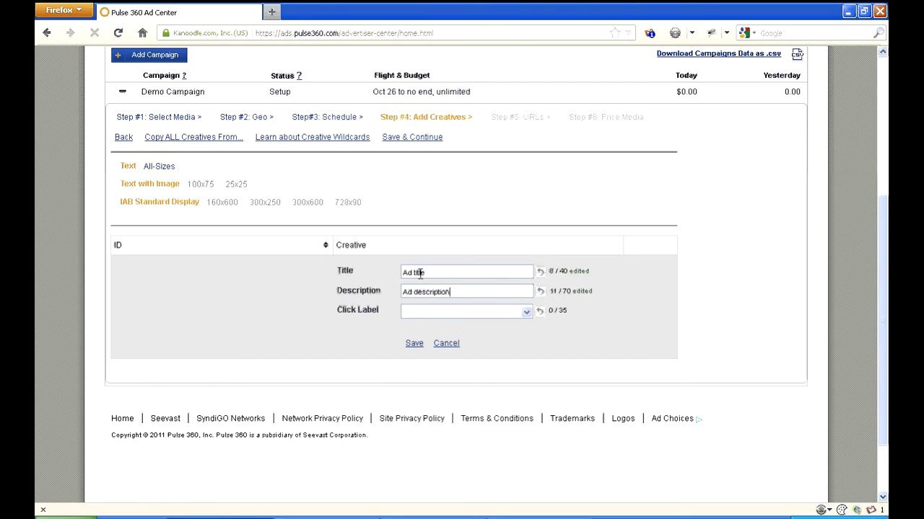
left_click(523, 313)
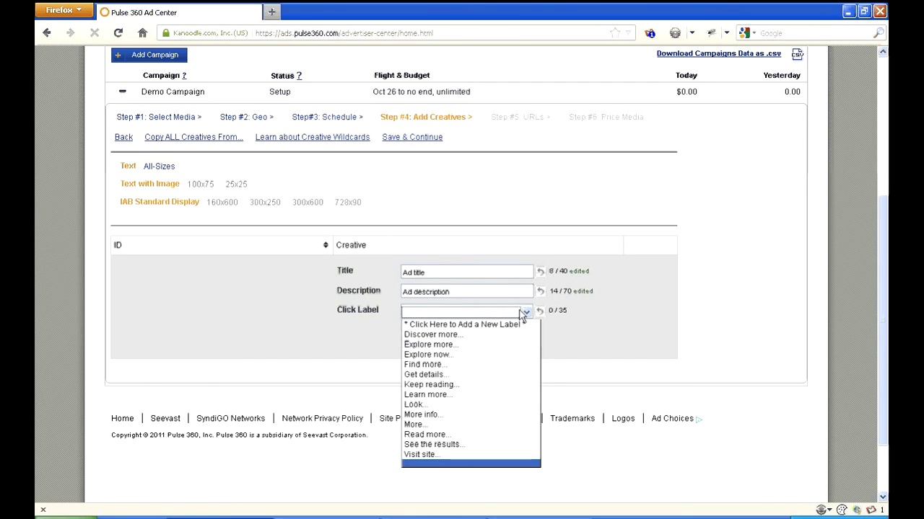
left_click(488, 355)
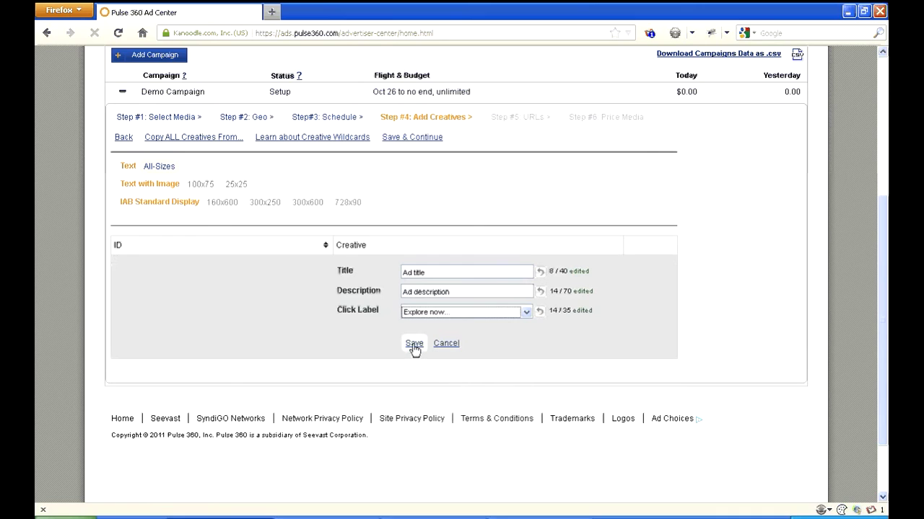
left_click(414, 344)
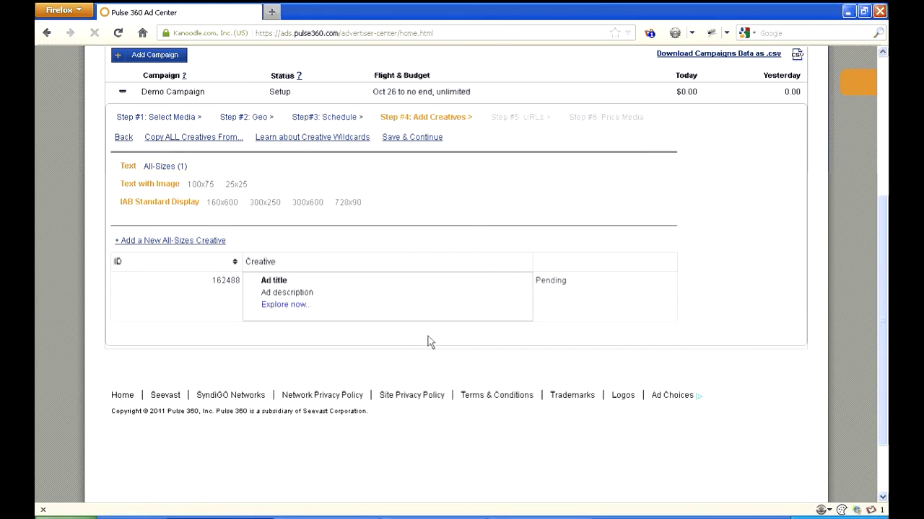
left_click(405, 141)
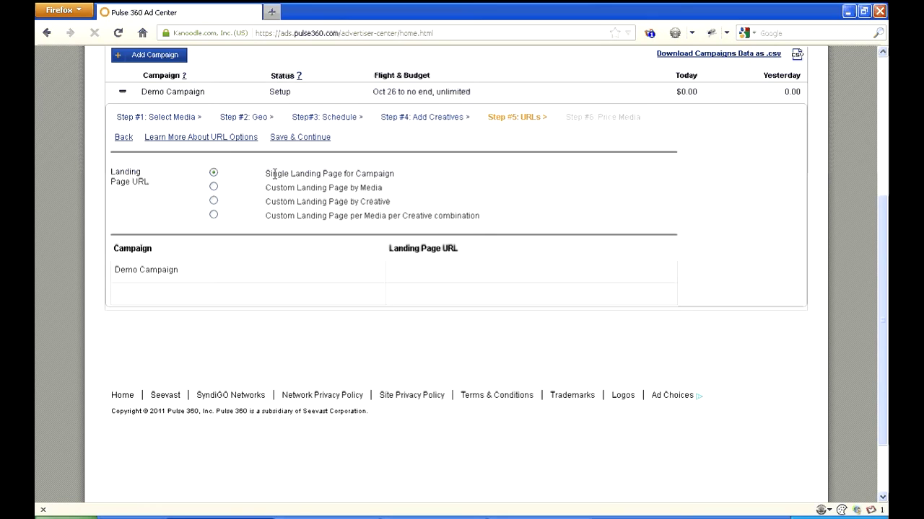
left_click_drag(271, 173, 365, 173)
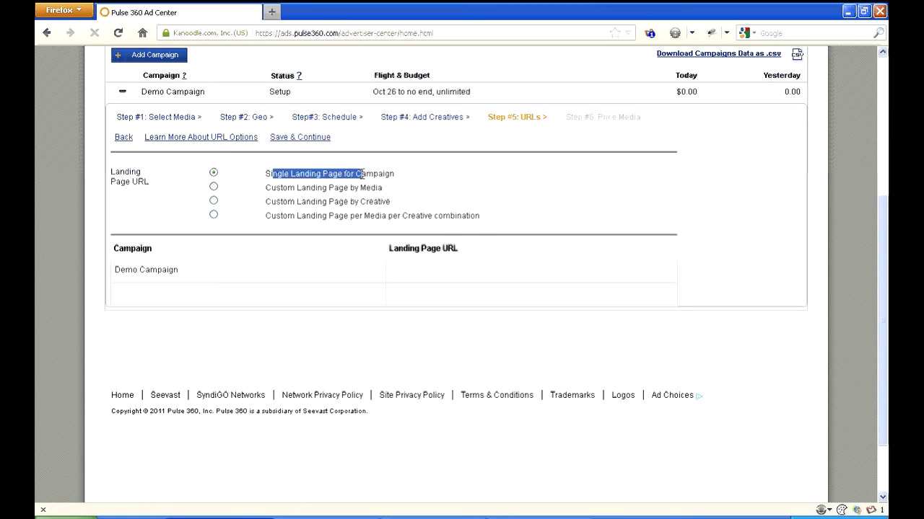
left_click(409, 271)
type("http")
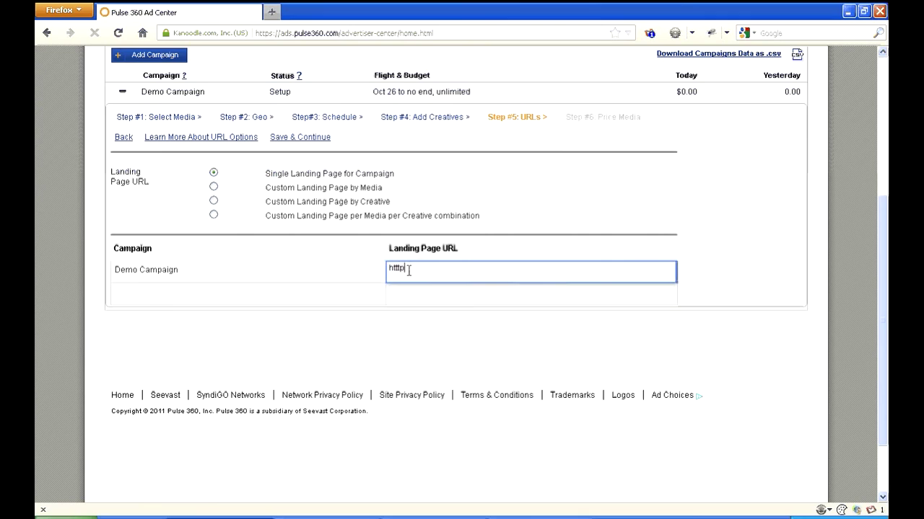
key("BackSpace")
key("BackSpace")
type("p://www")
type(".pulse360")
type(".com")
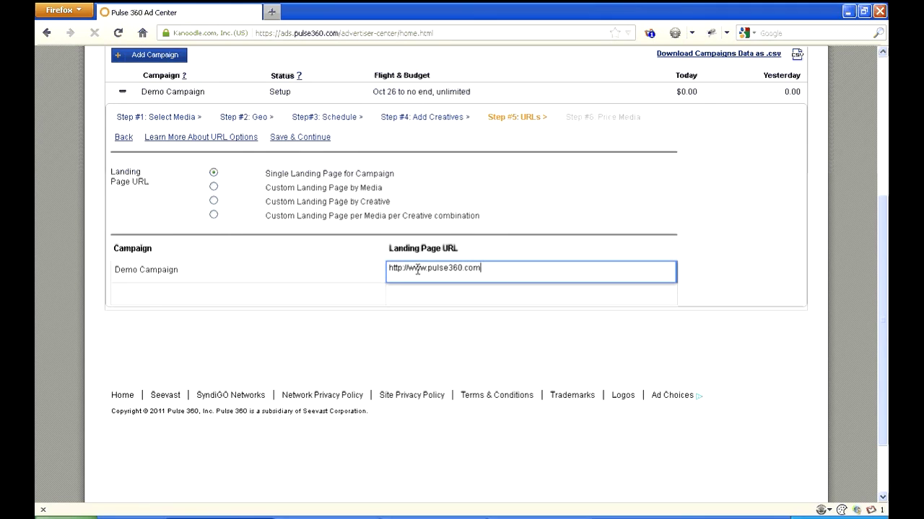
left_click(303, 145)
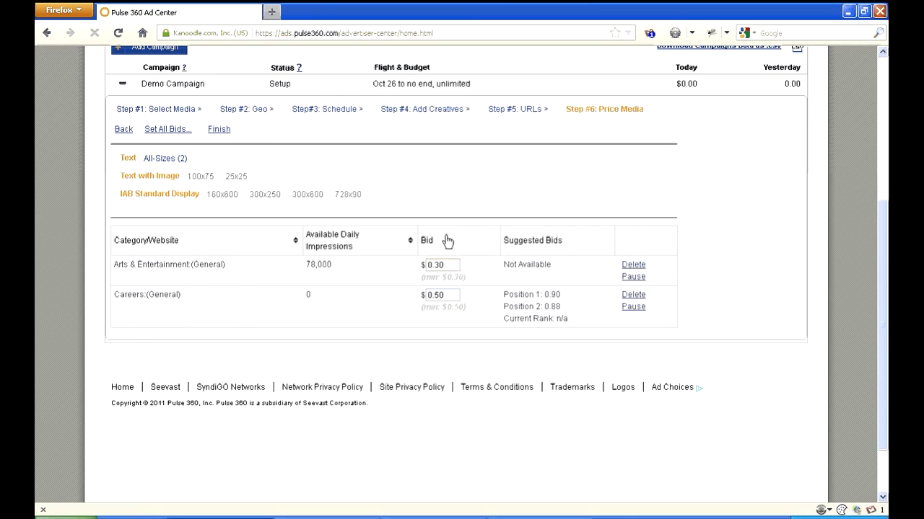
Accept the $0.30 and $0.50 bids and finish the campaign setup
left_click(219, 130)
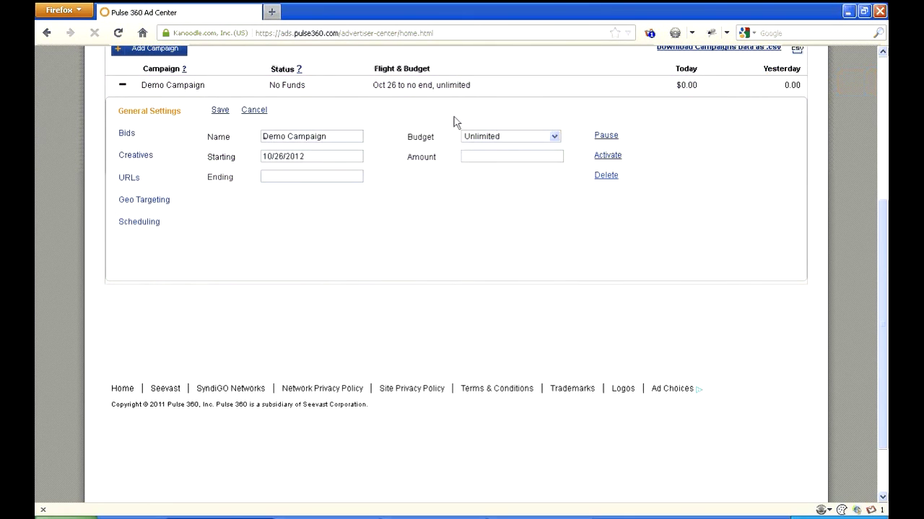
scroll(518, 289, "up", 2)
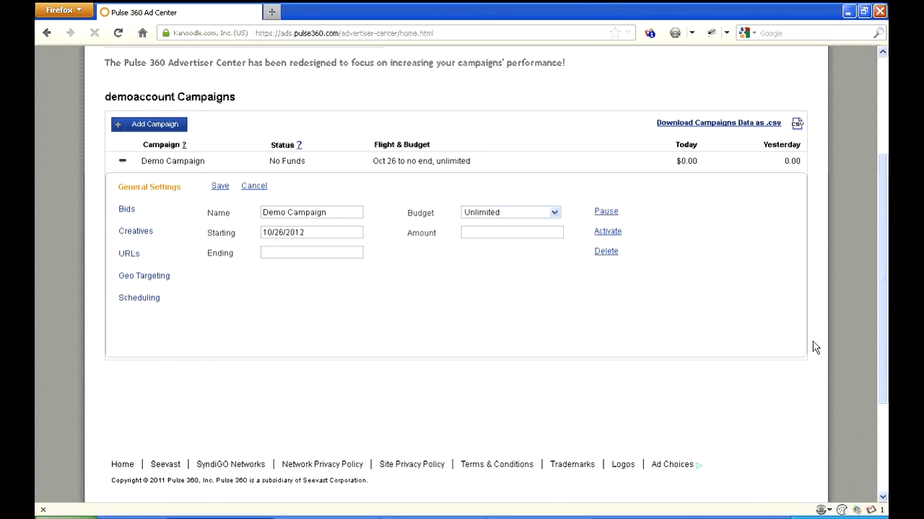
scroll(813, 341, "up", 2)
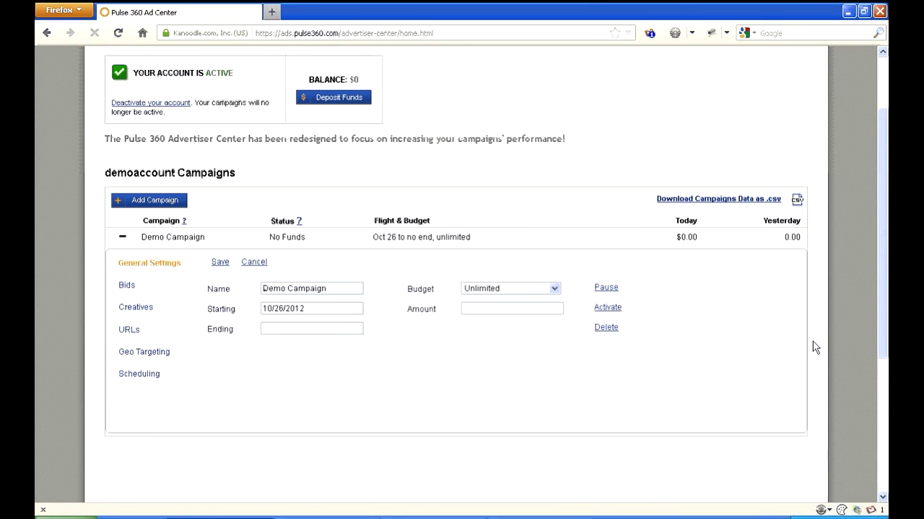